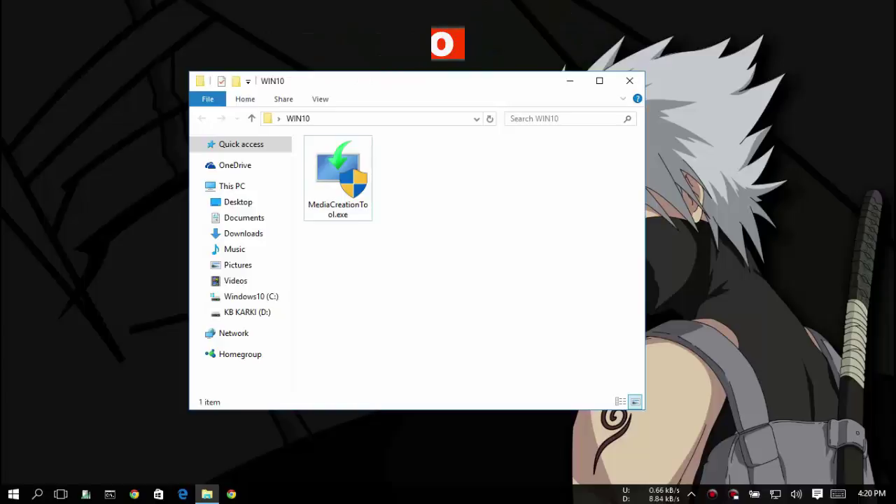
Step: Select MediaCreationTool.exe and bring up its context menu to run it as administrator
{"action": "left_click", "coordinate": [338, 178]}
{"action": "right_click", "coordinate": [335, 180]}
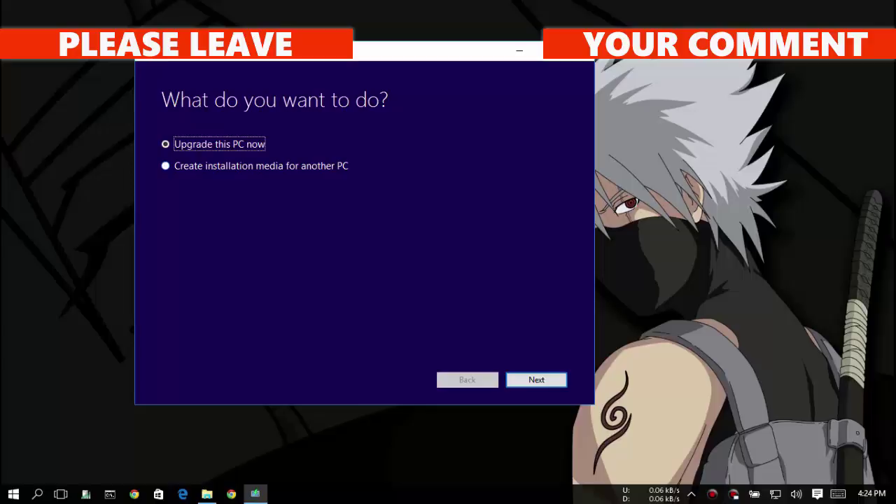
Step: Choose installation media for another PC and set the language to English (United States)
{"action": "key", "text": "Down"}
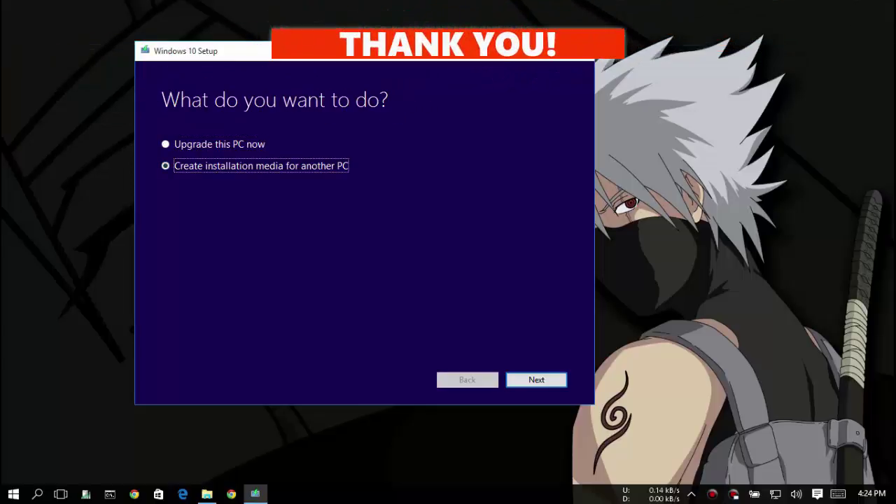
{"action": "key", "text": "Return"}
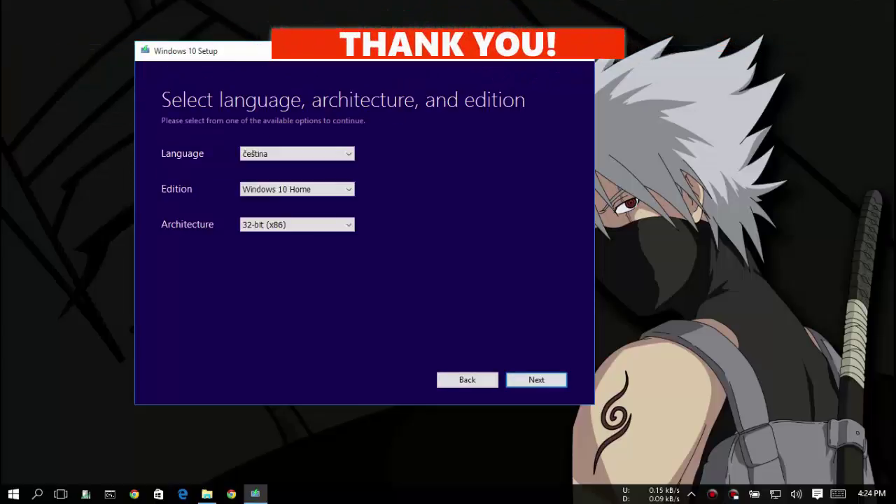
{"action": "key", "text": "alt+Down"}
{"action": "key", "text": "e"}
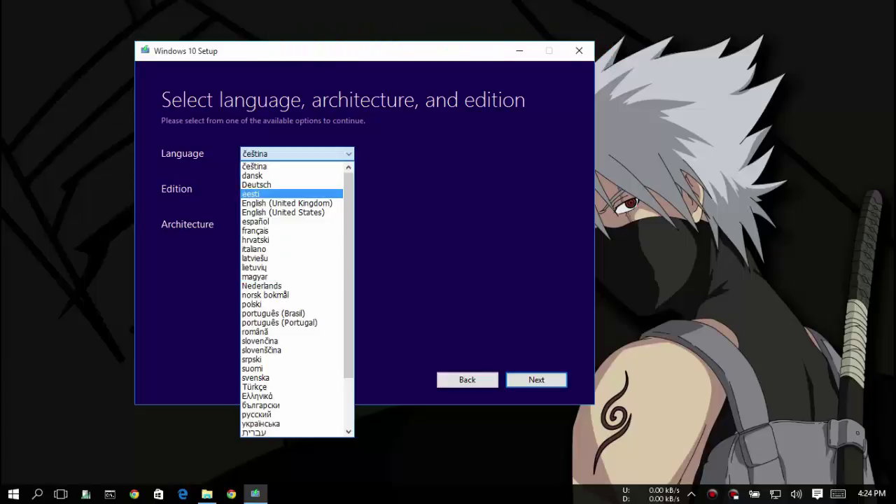
{"action": "key", "text": "Down"}
{"action": "key", "text": "Down"}
{"action": "key", "text": "Return"}
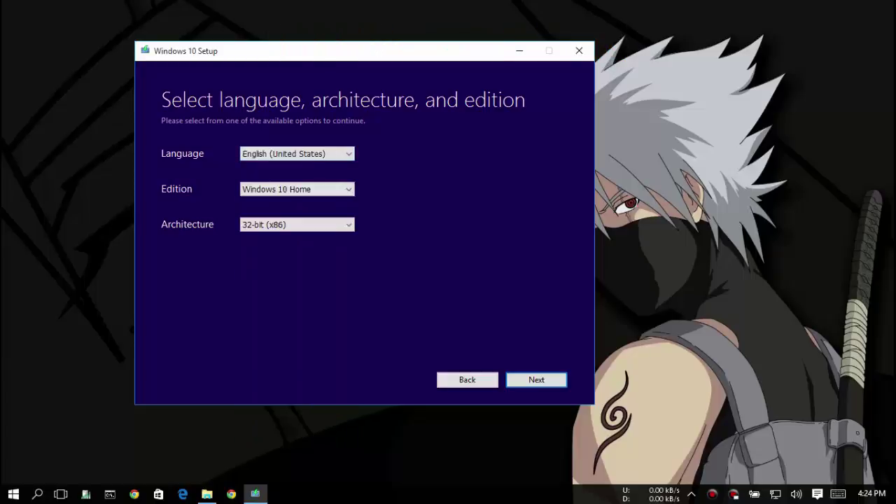
Step: Move through the Edition list toward Windows 10 Pro
{"action": "key", "text": "Tab"}
{"action": "key", "text": "alt+Down"}
{"action": "key", "text": "Down"}
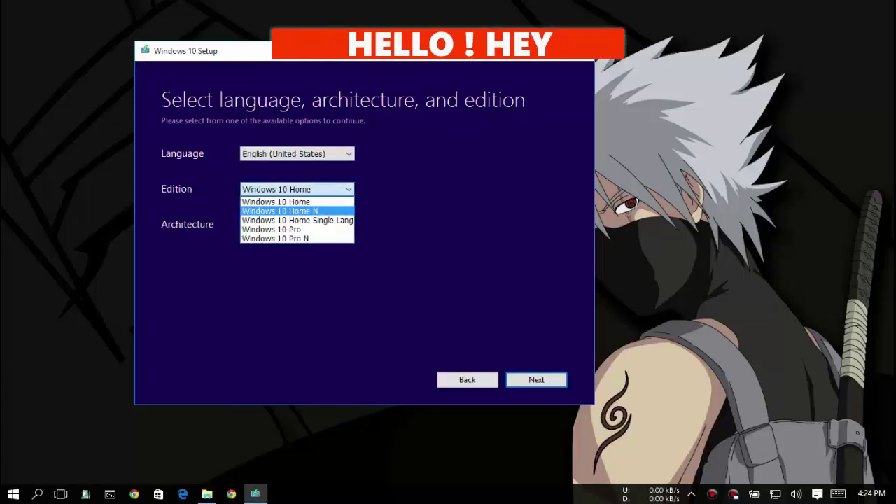
{"action": "key", "text": "Down"}
{"action": "key", "text": "Down"}
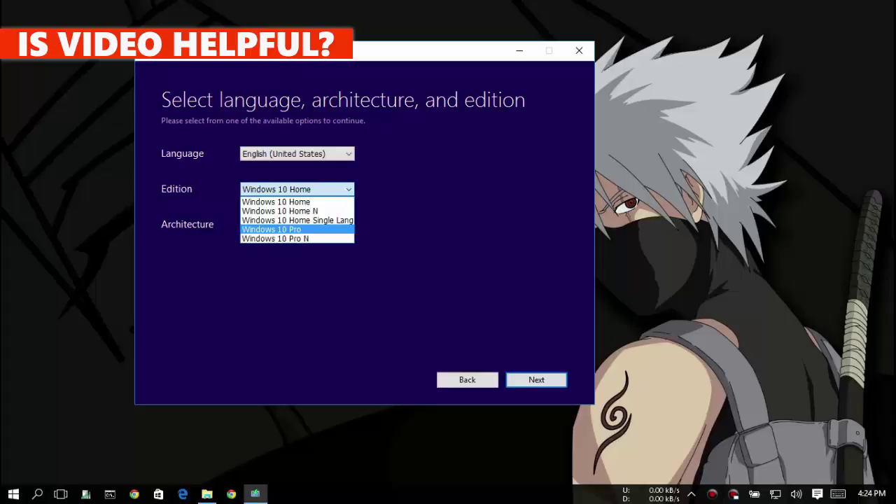
Step: Confirm Windows 10 Pro, then settle on 64-bit (x64) in the Architecture list
{"action": "key", "text": "Return"}
{"action": "key", "text": "Tab"}
{"action": "key", "text": "alt+Down"}
{"action": "key", "text": "Down"}
{"action": "key", "text": "Down"}
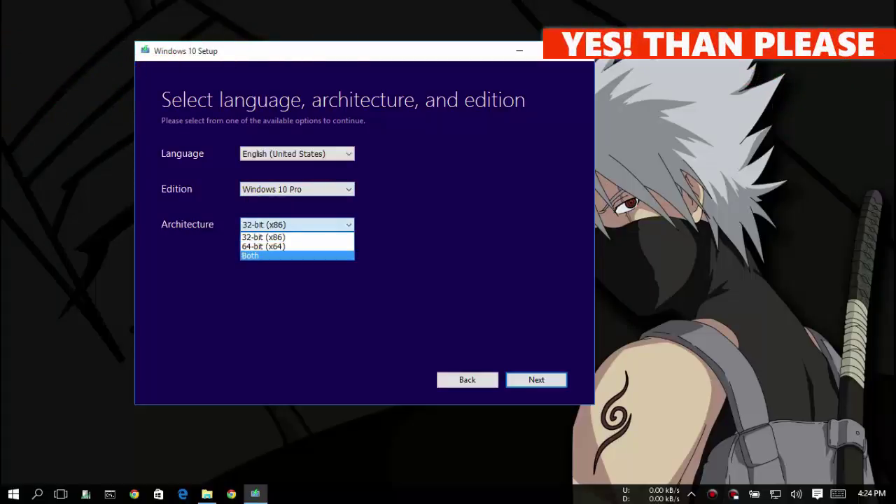
{"action": "key", "text": "Up"}
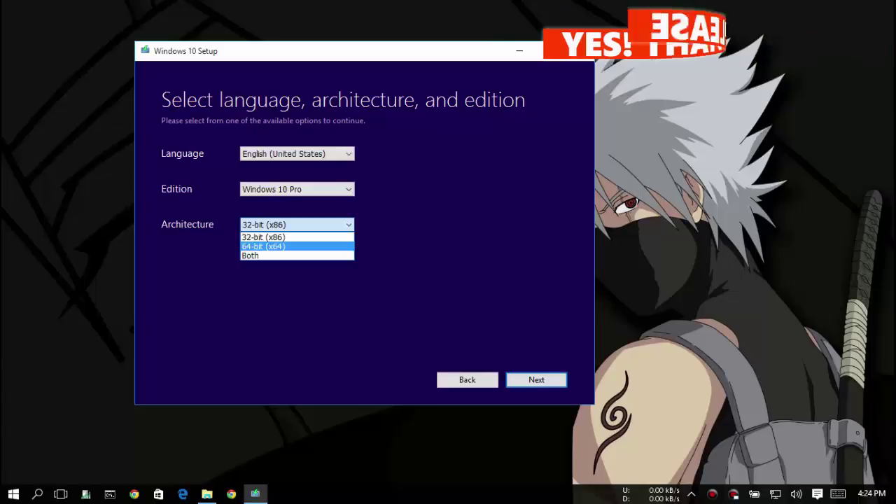
{"action": "key", "text": "Down"}
{"action": "key", "text": "Up"}
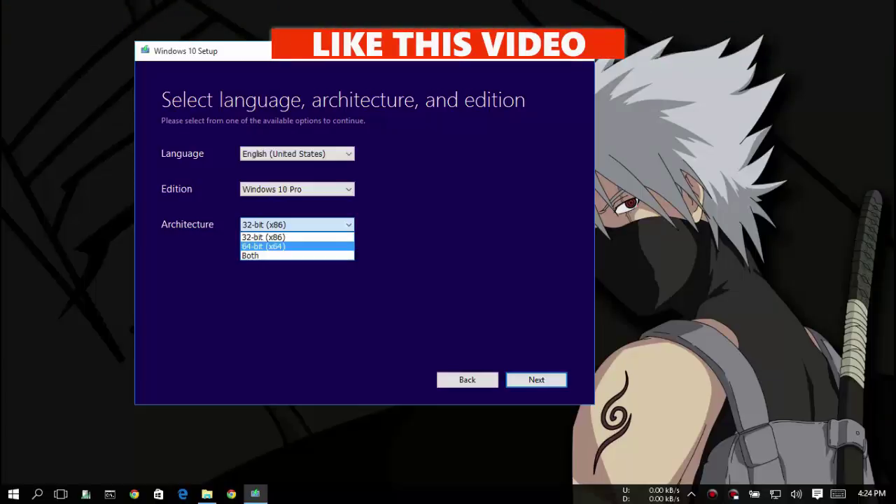
{"action": "key", "text": "Up"}
{"action": "key", "text": "Down"}
{"action": "key", "text": "Up"}
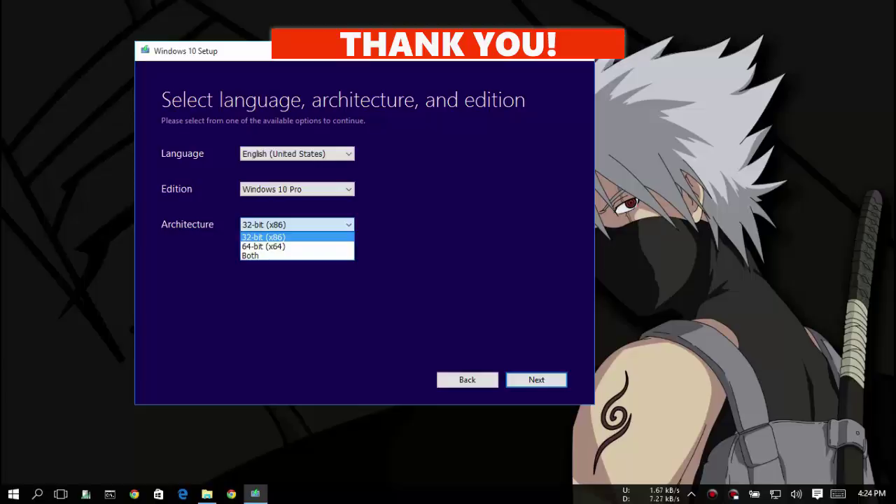
{"action": "key", "text": "Down"}
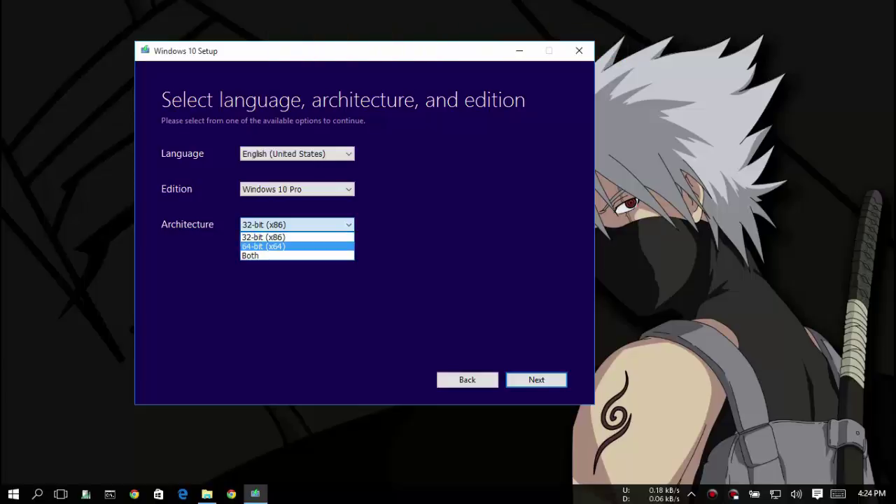
{"action": "key", "text": "Return"}
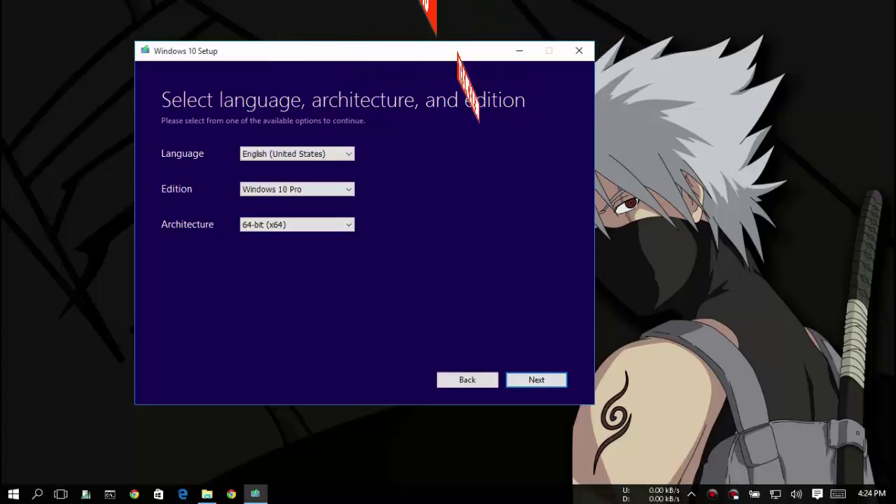
Step: Choose ISO file instead of USB flash drive as the installation media
{"action": "key", "text": "Return"}
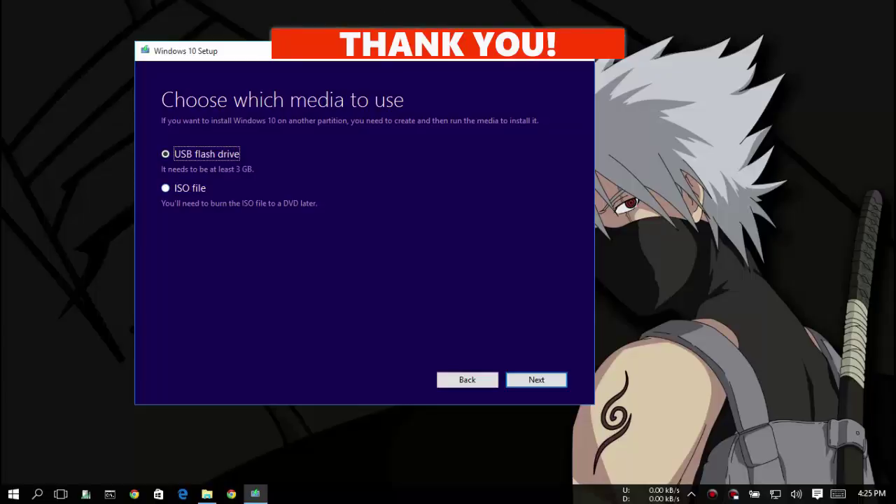
{"action": "key", "text": "Down"}
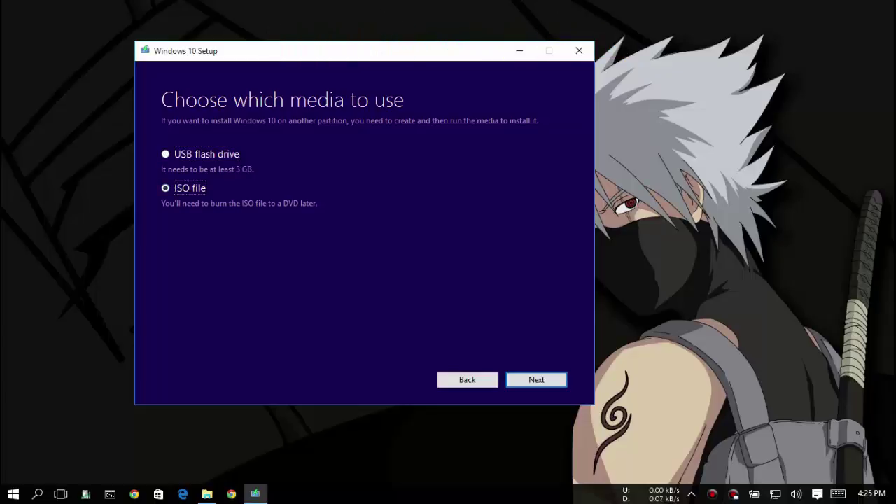
{"action": "key", "text": "Return"}
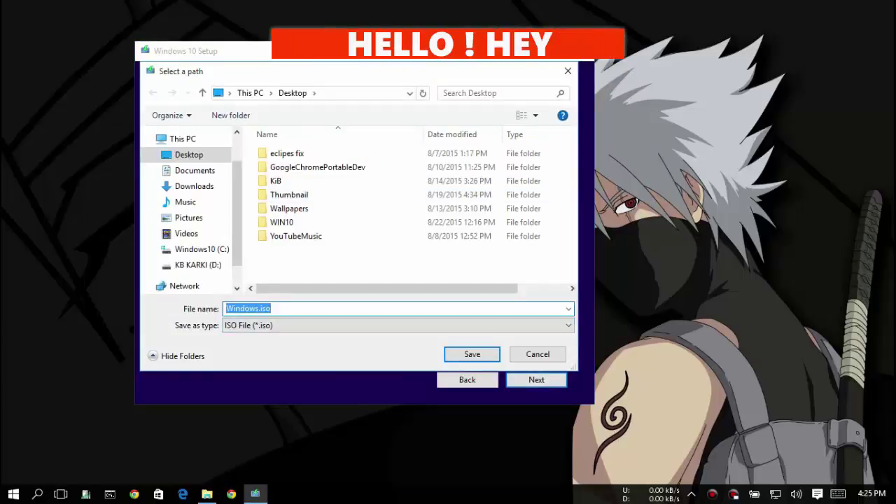
Step: Save the ISO as Windowggtes.iso on the Desktop to start the download
{"action": "left_click", "coordinate": [256, 308]}
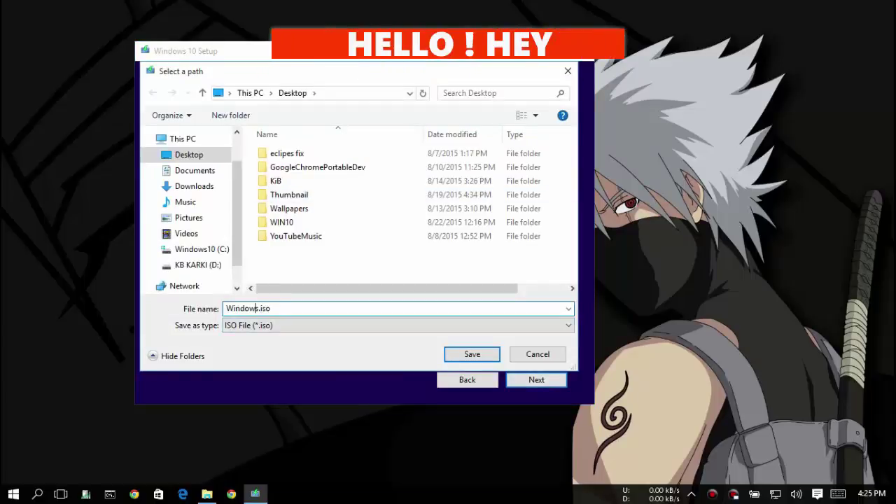
{"action": "type", "text": "ggte"}
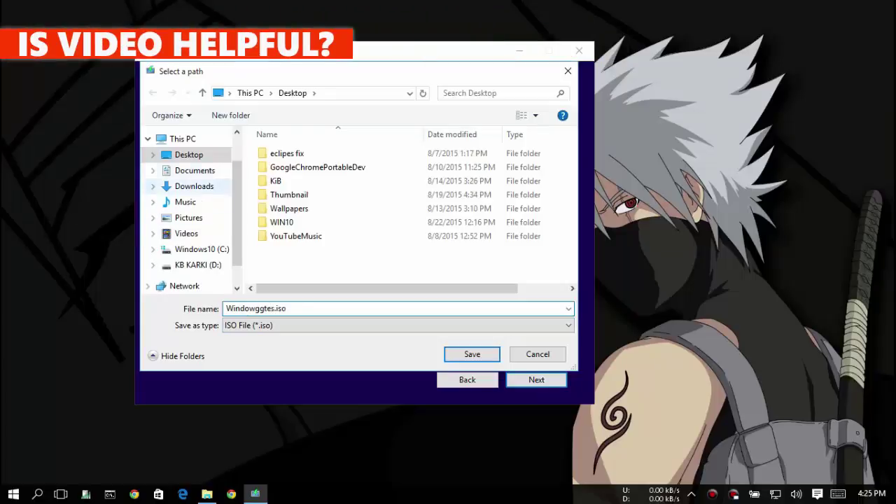
{"action": "left_click", "coordinate": [188, 155]}
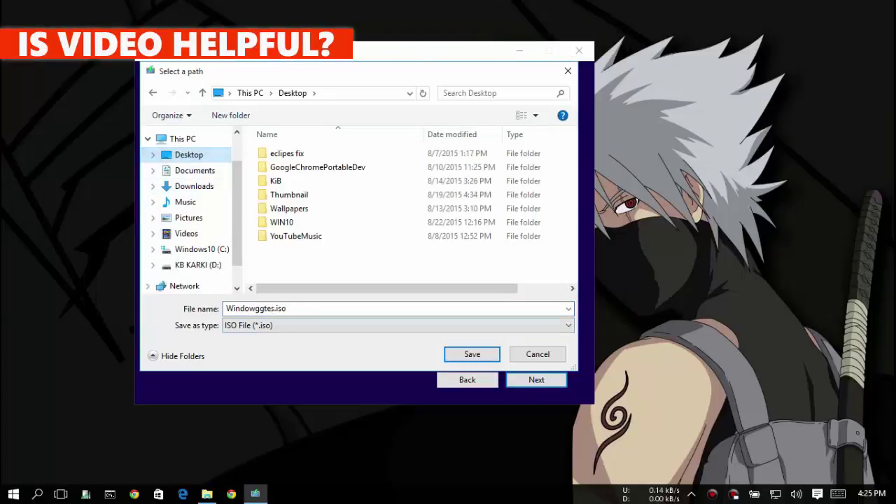
{"action": "left_click", "coordinate": [472, 354]}
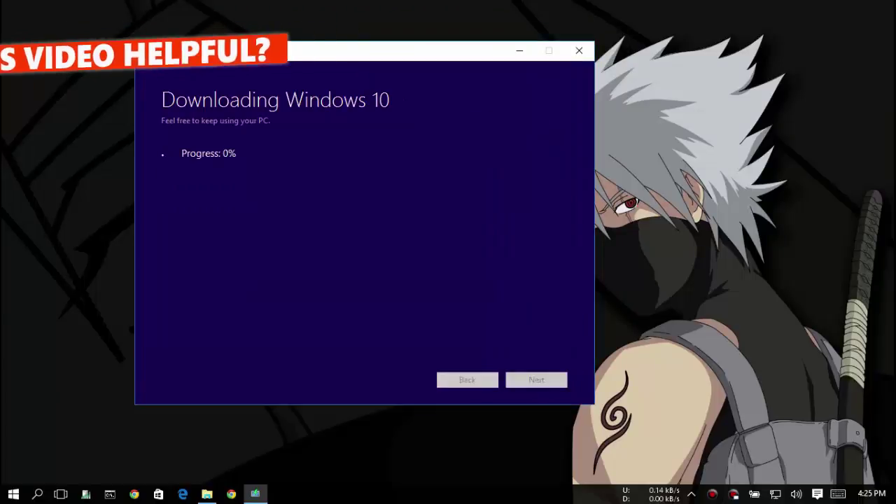